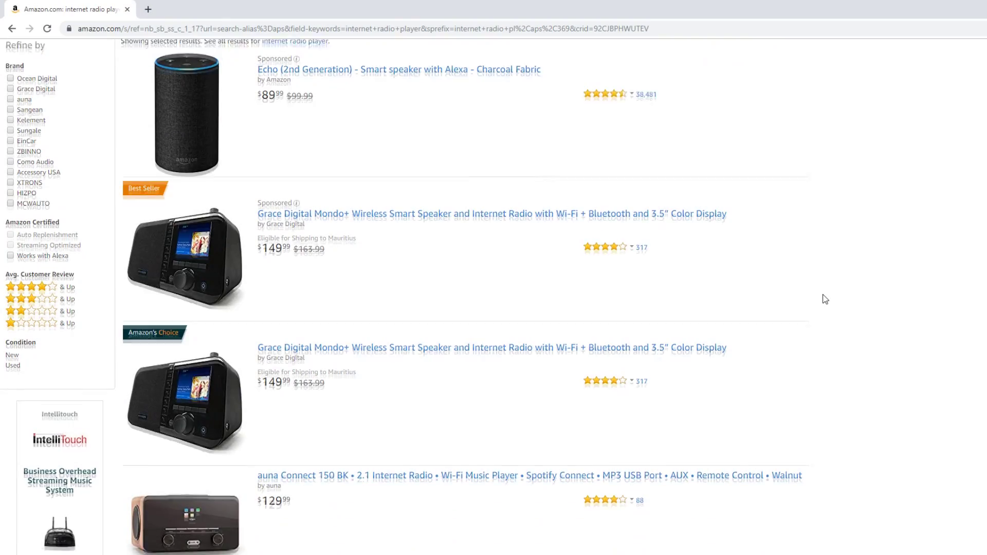
Step: Look through the Amazon results for internet radio players and compare their prices and ratings
scroll(825, 300, down, 5)
scroll(825, 300, down, 1)
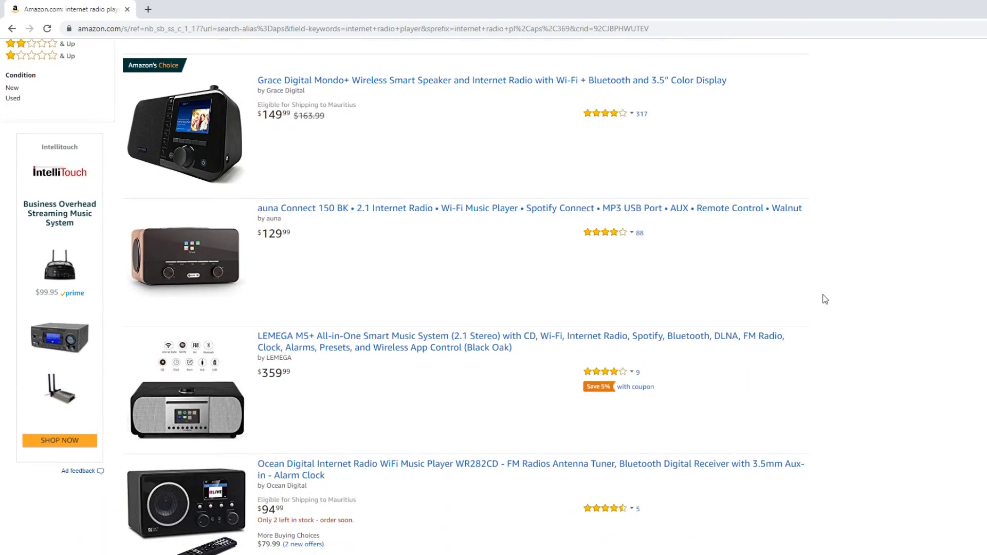
scroll(825, 299, down, 4)
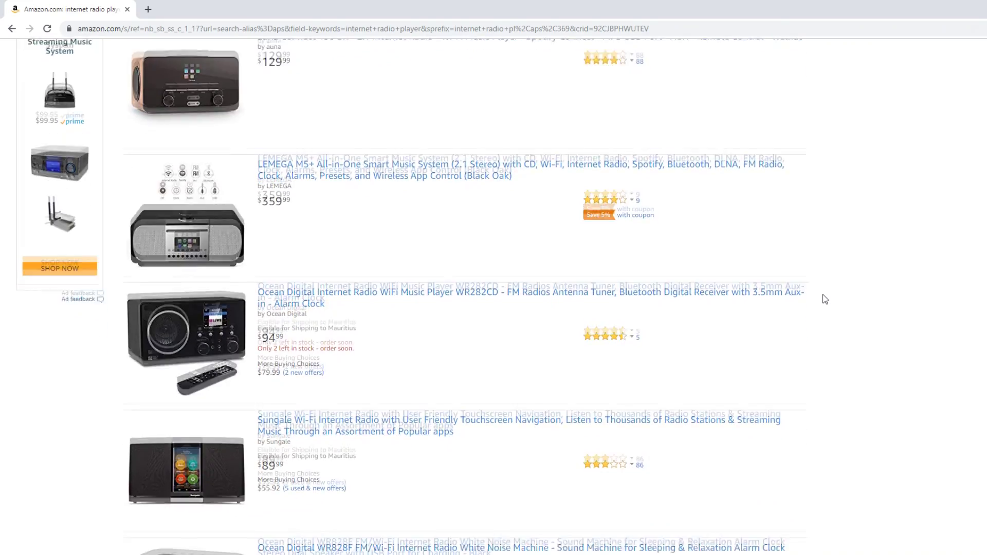
scroll(825, 300, down, 4)
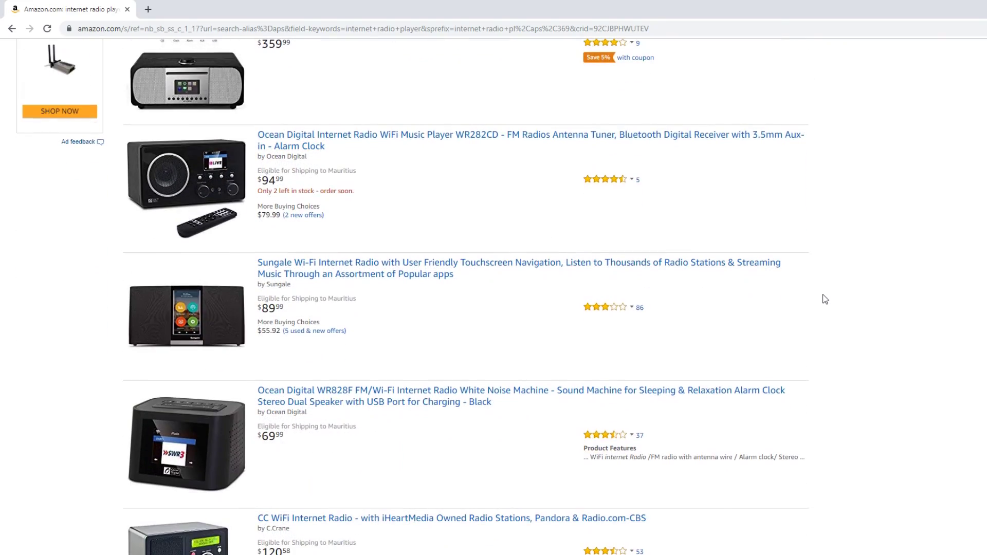
scroll(826, 299, down, 3)
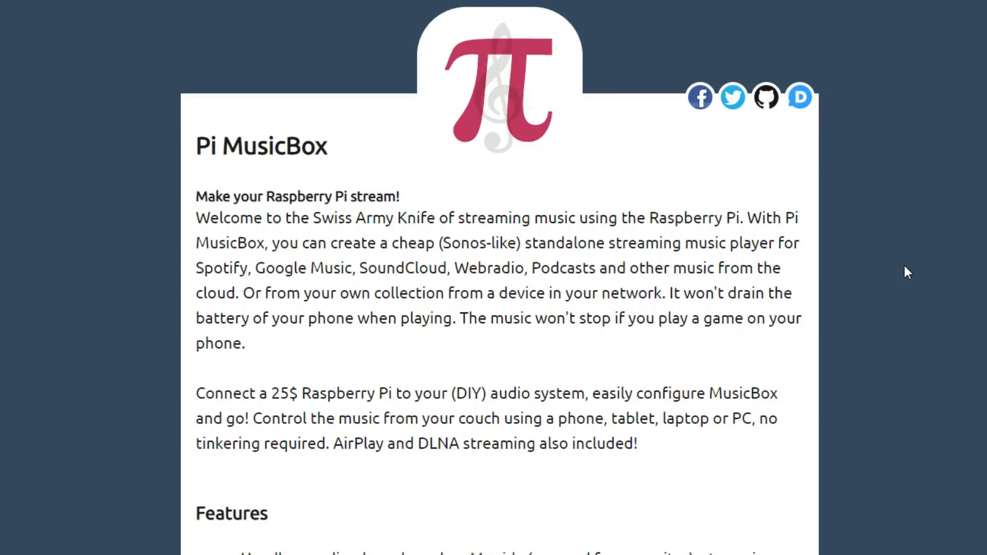
Step: Download musicbox_v0.7.0RC7.zip from the Pi MusicBox site's GitHub releases and extract it into a folder of the same name
scroll(905, 272, down, 20)
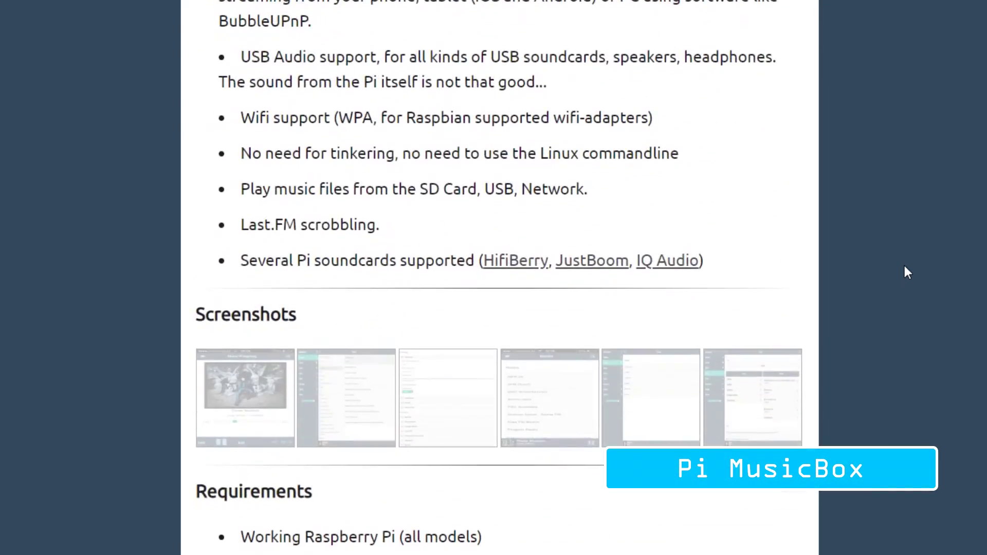
scroll(908, 273, down, 10)
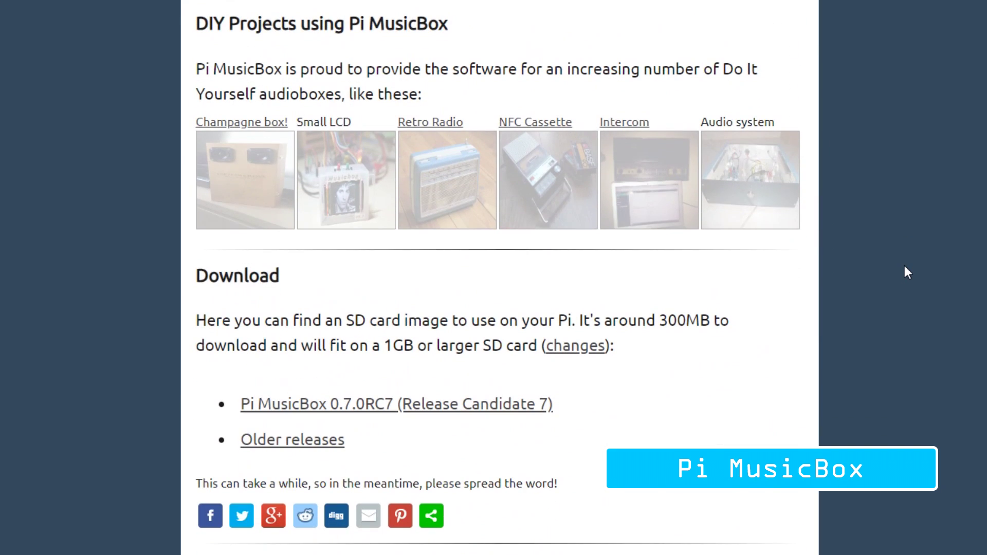
click(358, 410)
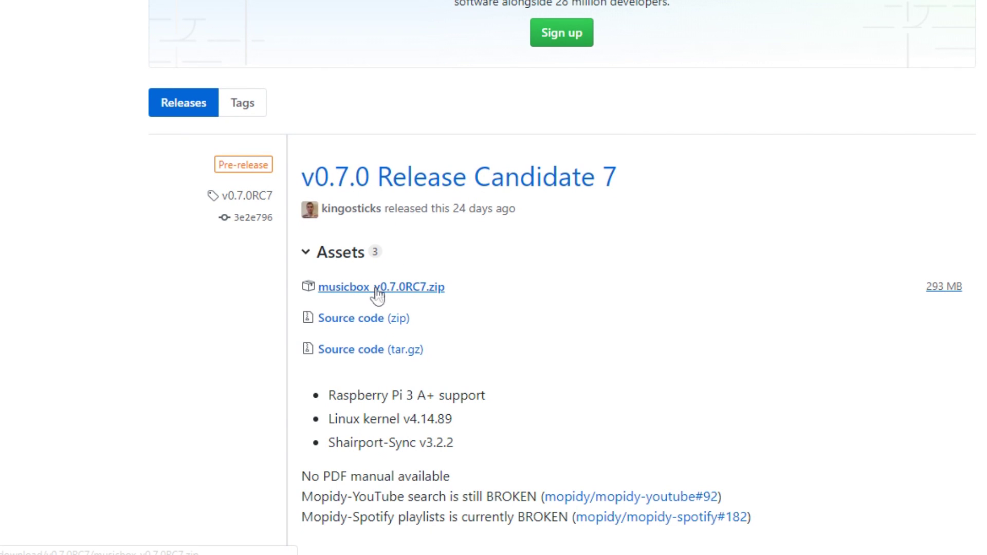
click(377, 288)
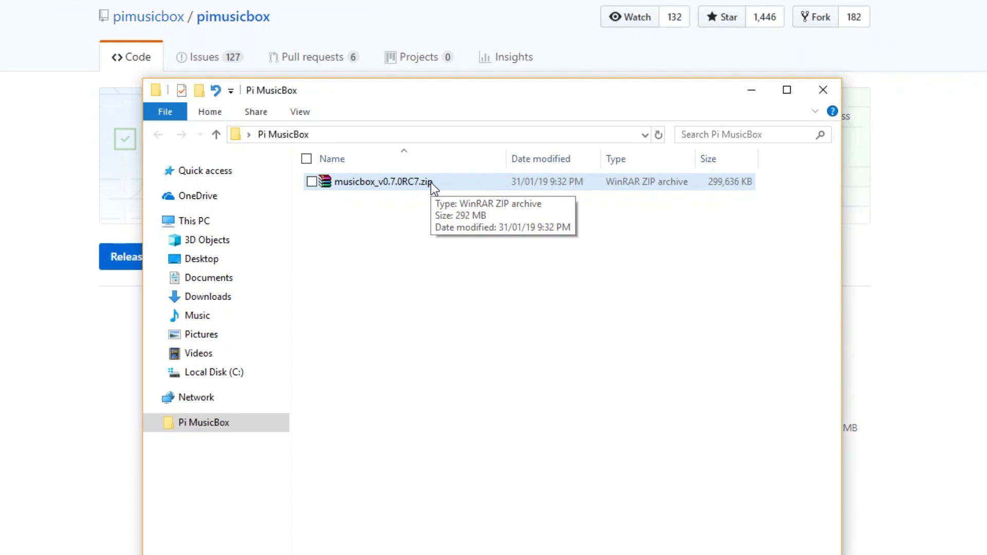
right_click(431, 183)
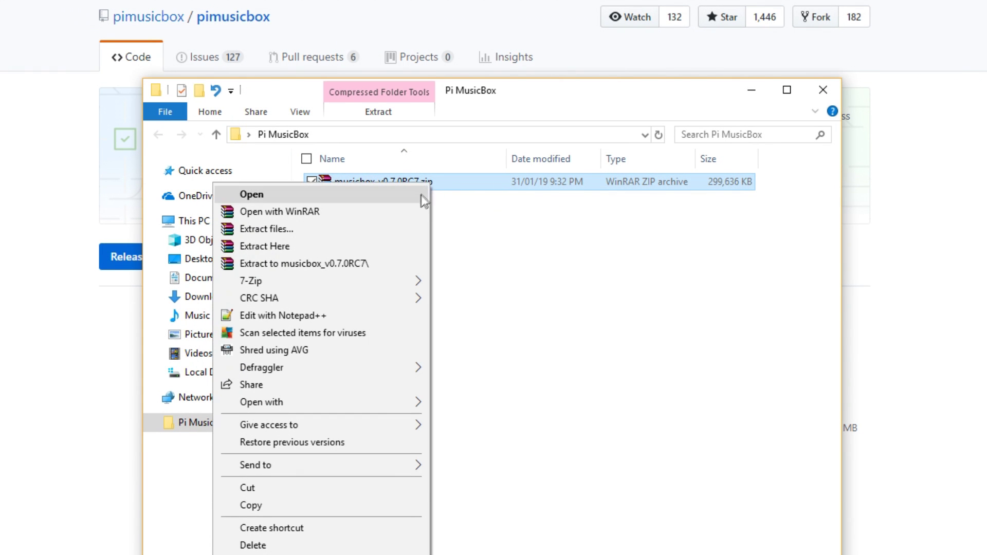
click(388, 265)
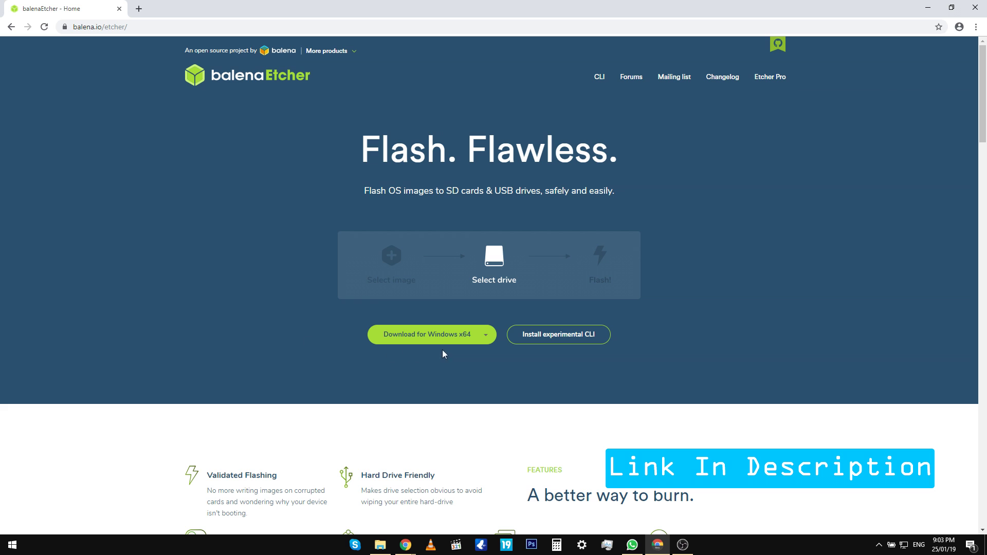
Step: Download balenaEtcher for Windows x64 and load musicbox_v0.7.0RC7.img in Etcher as the image to flash
click(449, 340)
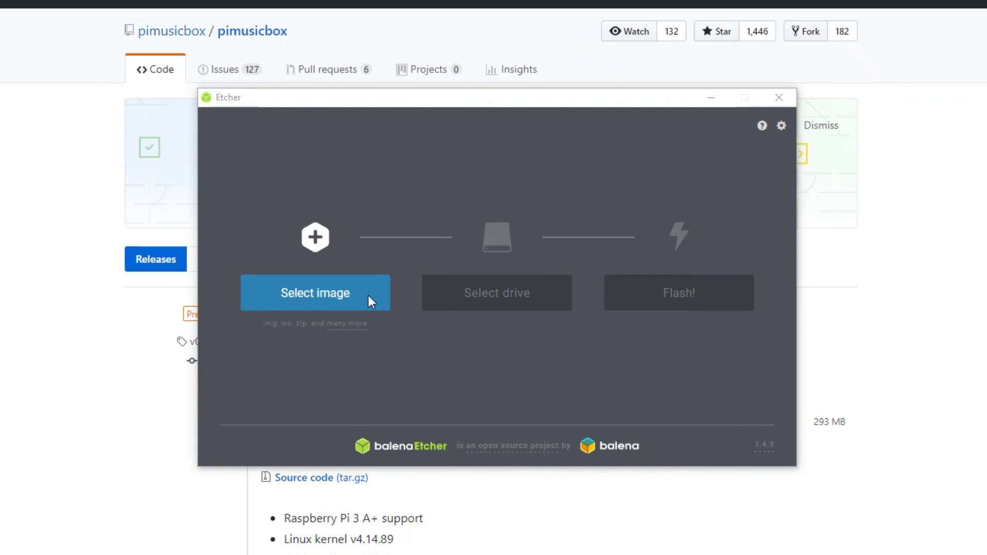
click(368, 295)
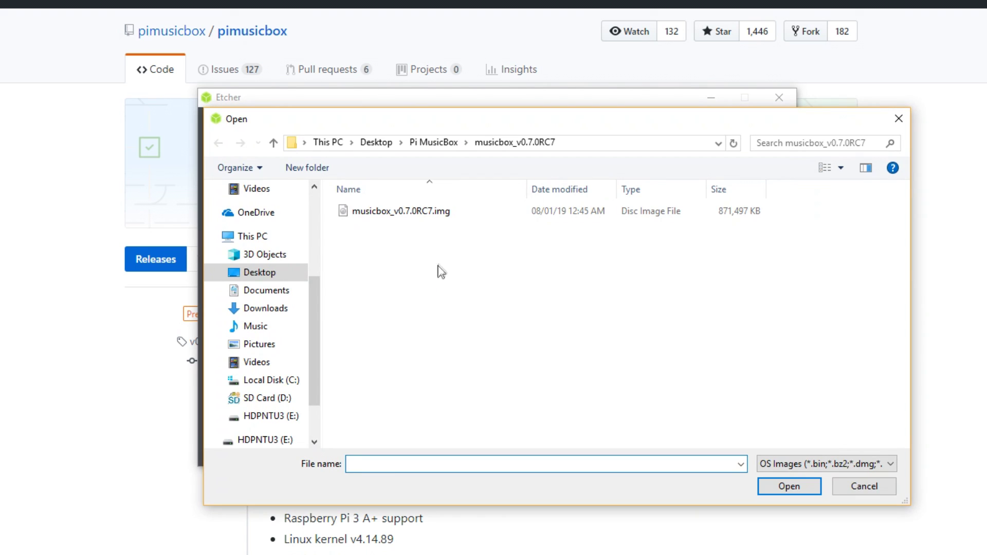
click(486, 211)
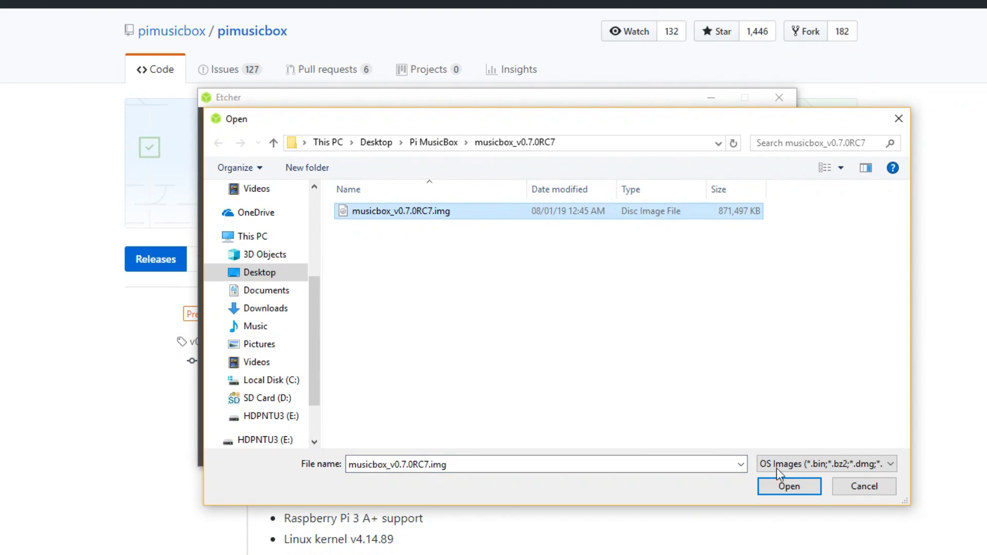
click(790, 487)
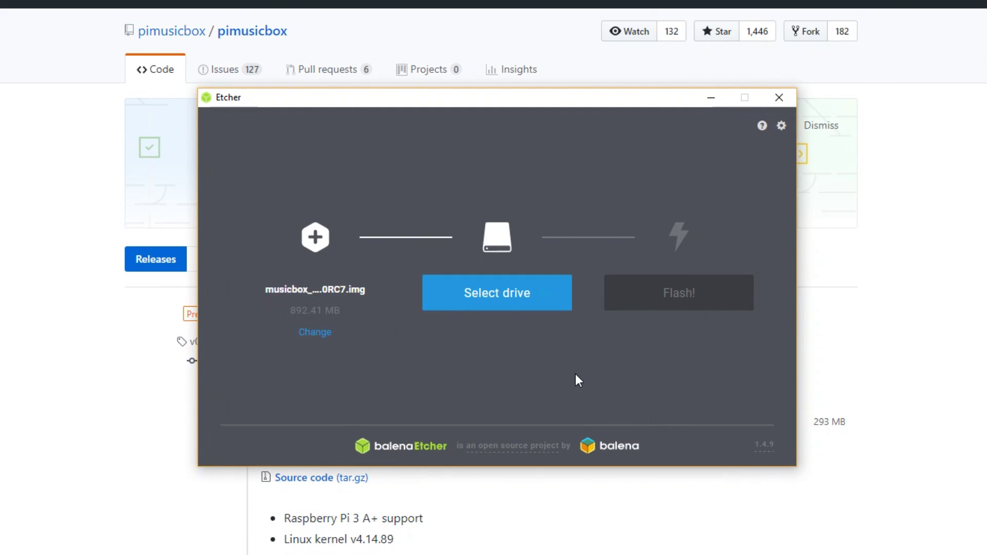
Step: Choose the 1.98 GB SD card as the target drive and start flashing the image
click(502, 304)
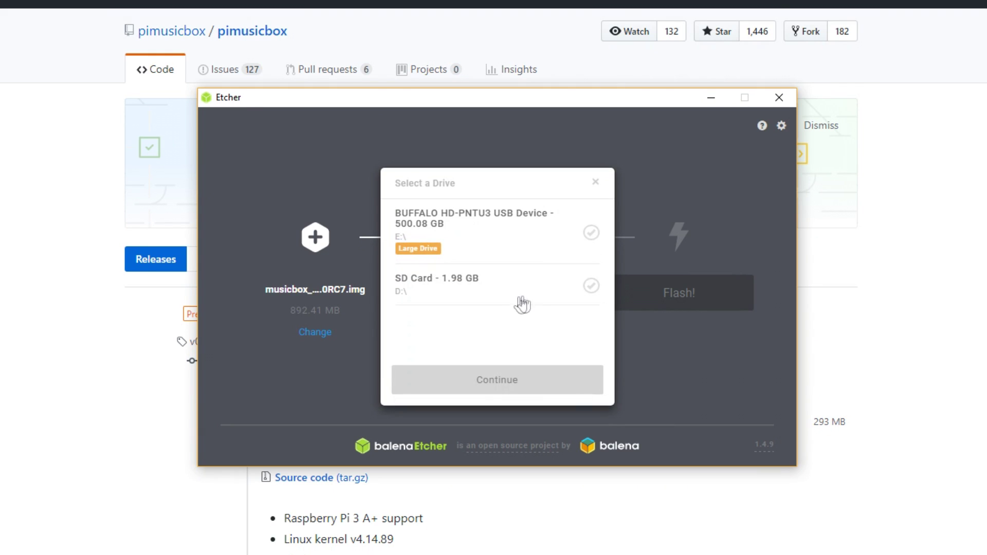
click(597, 294)
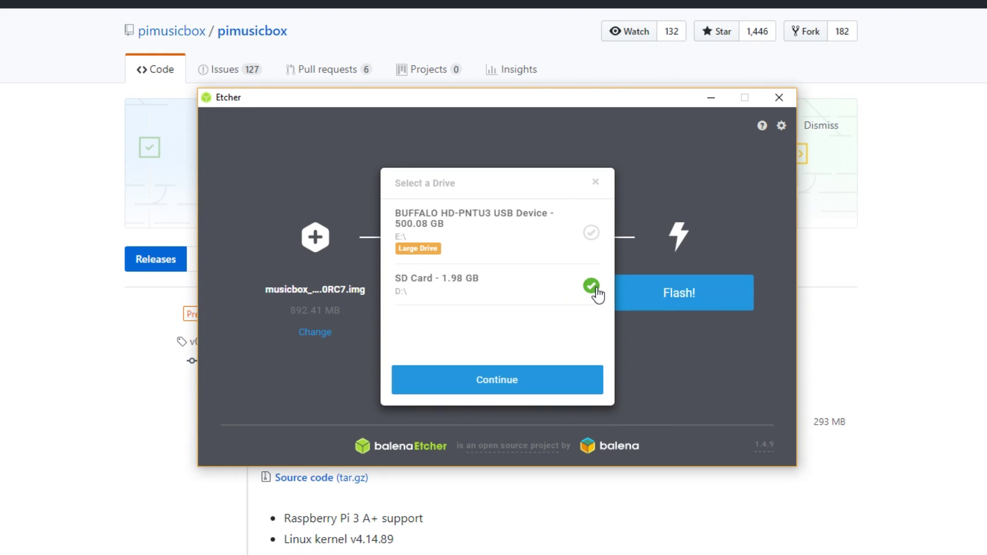
click(528, 379)
click(696, 313)
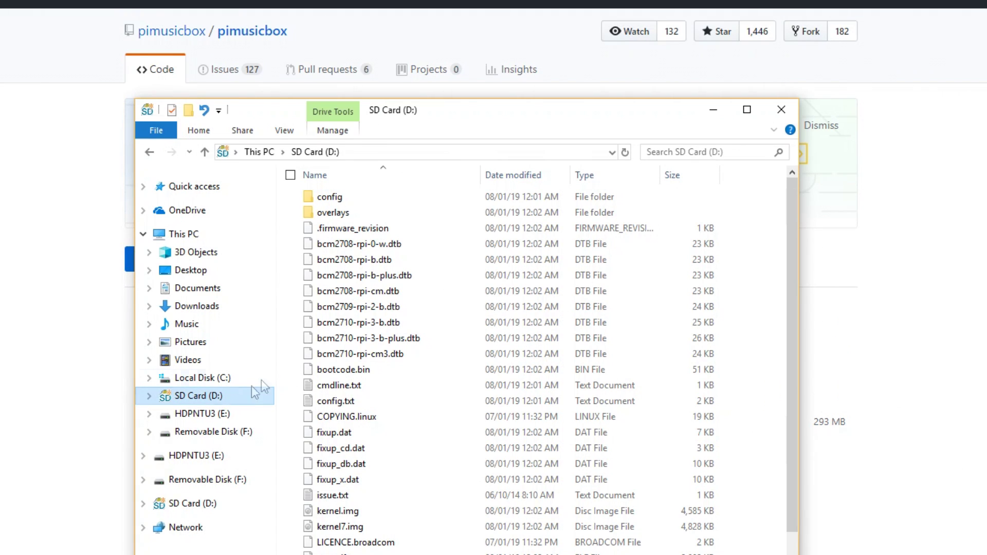
Step: Open settings.ini from the SD card's config folder, enter the Wi-Fi network Telecomxxx and the Wi-Fi password, and save the file
double_click(351, 199)
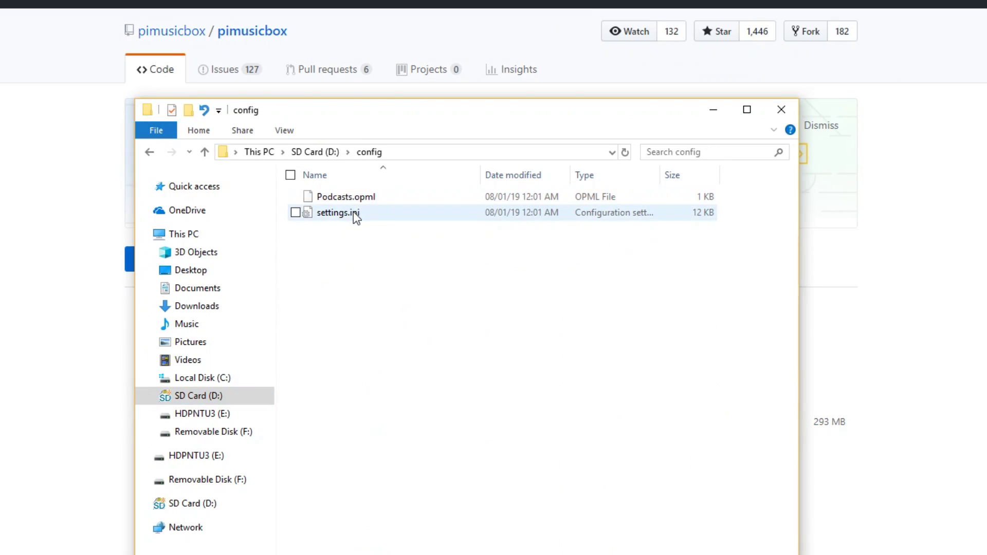
double_click(353, 211)
click(440, 324)
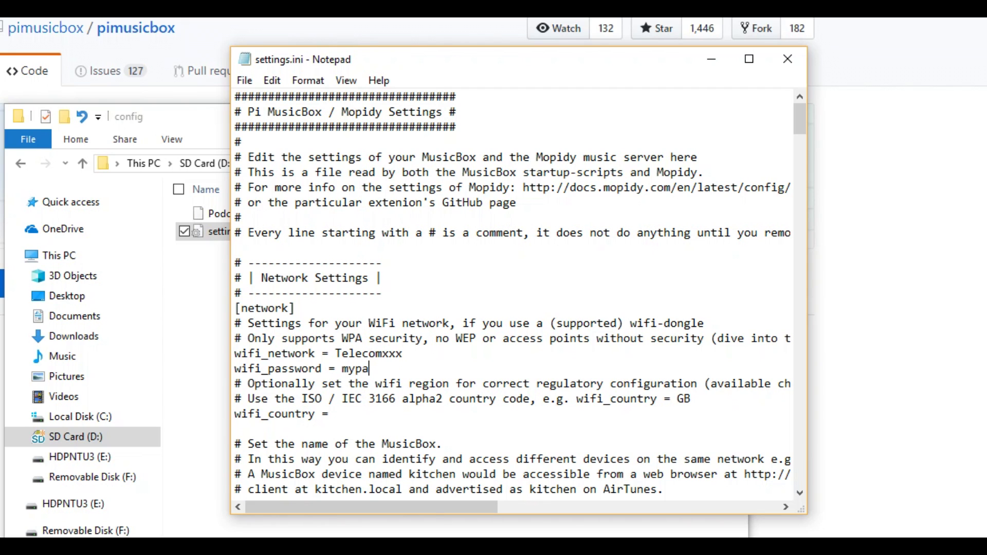
click(245, 81)
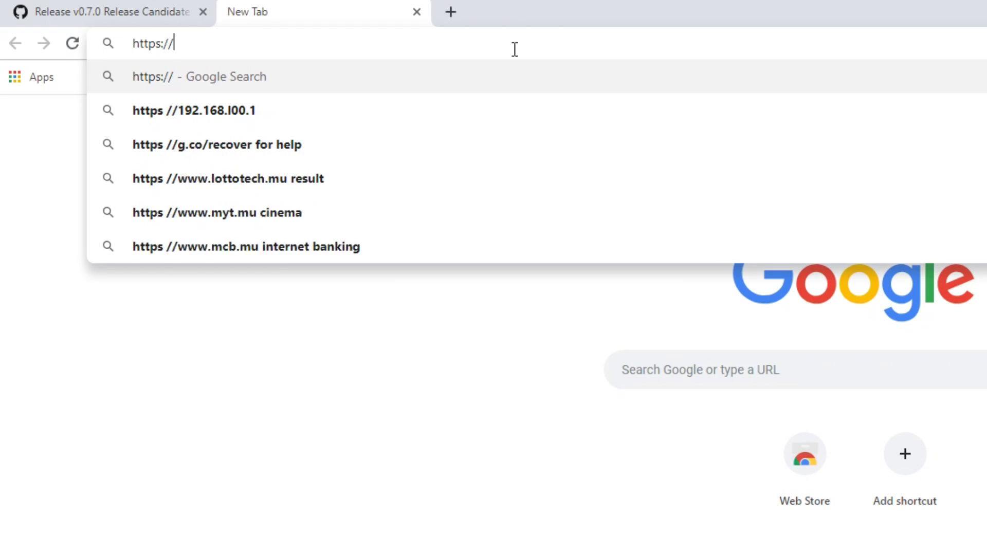
text(musicbo)
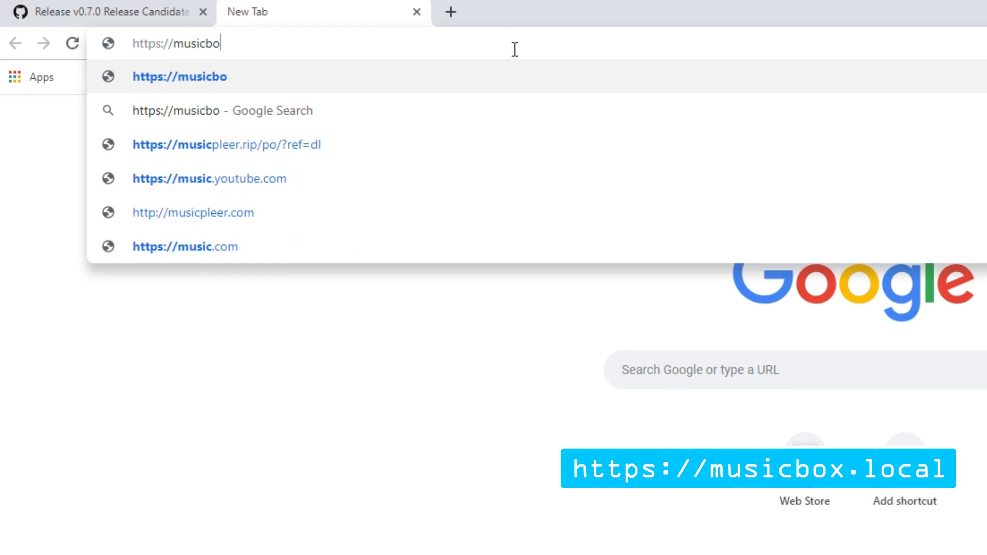
text(x.local)
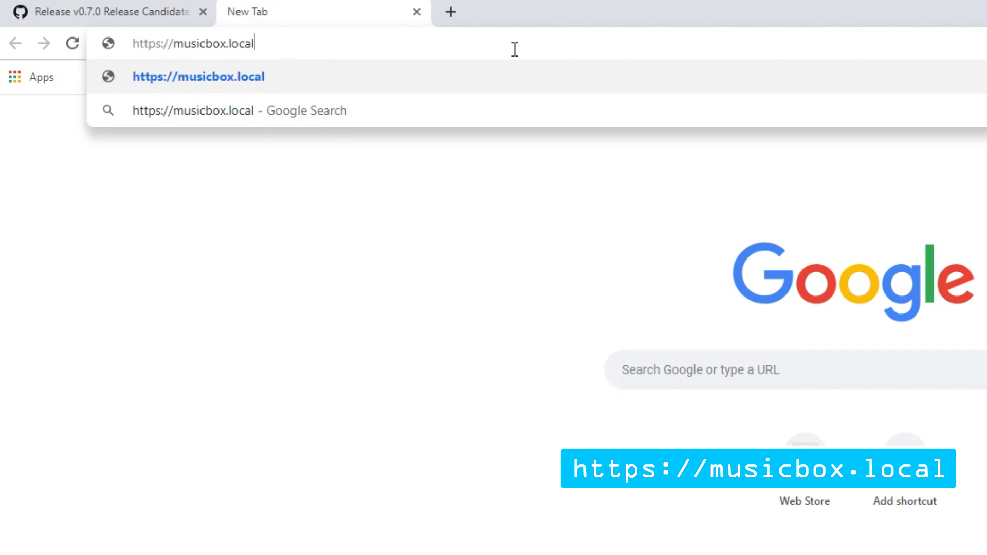
key(Return)
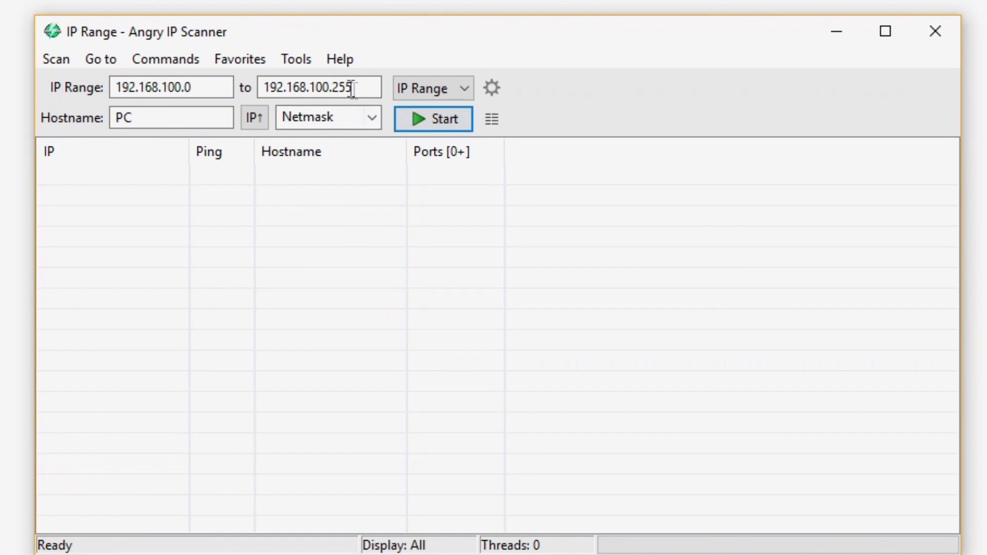
Step: In Angry IP Scanner, scan the IP range from 192.168.100.0 to 192.168.100.20 and dismiss the scan statistics
drag(339, 88, 359, 94)
text(0)
click(434, 124)
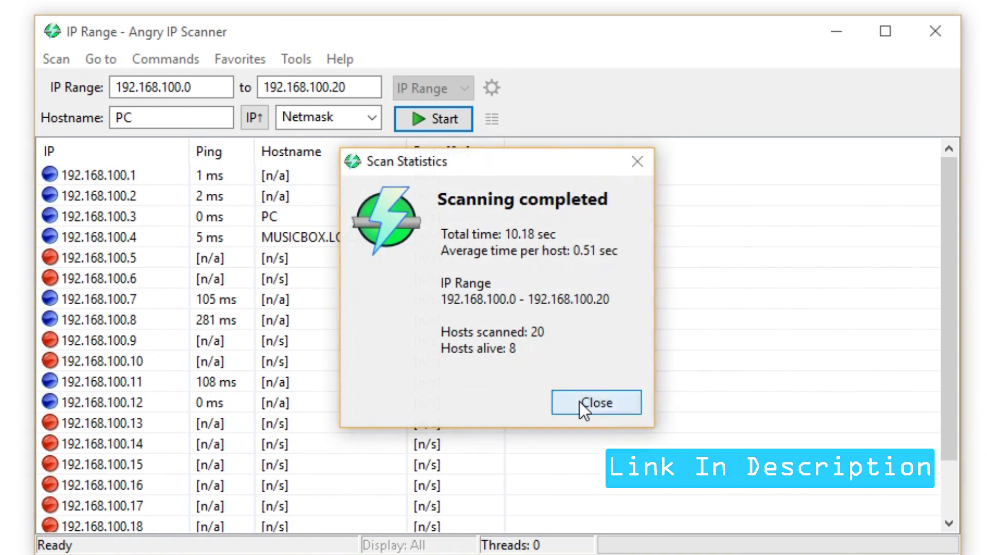
click(581, 401)
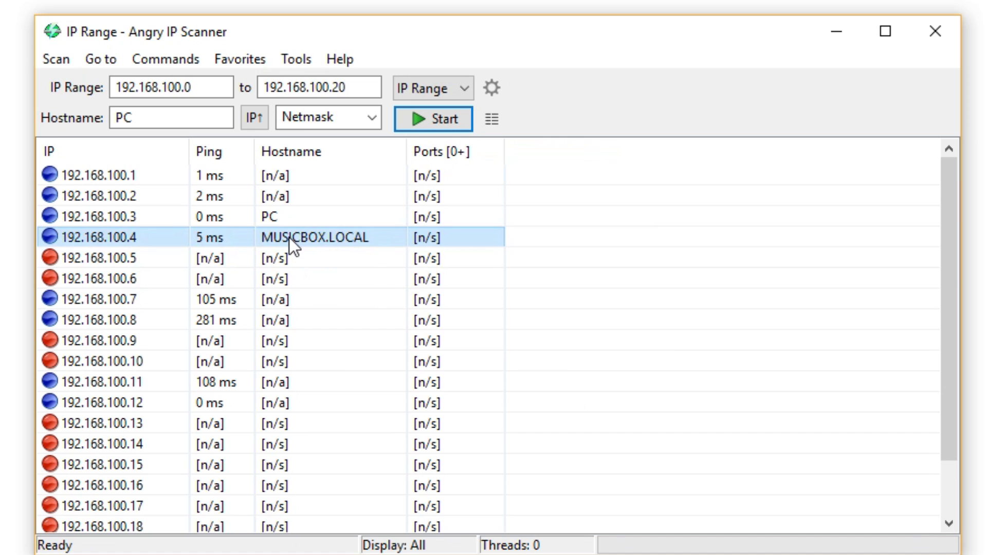
Step: Copy the IP address of the MUSICBOX.LOCAL host and open it in the browser in place of musicbox.local
right_click(116, 241)
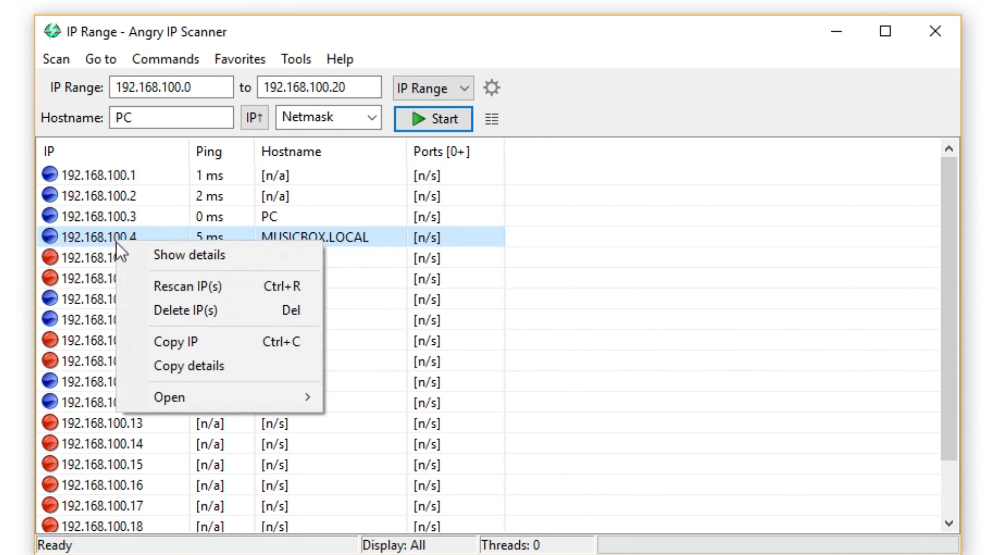
click(172, 343)
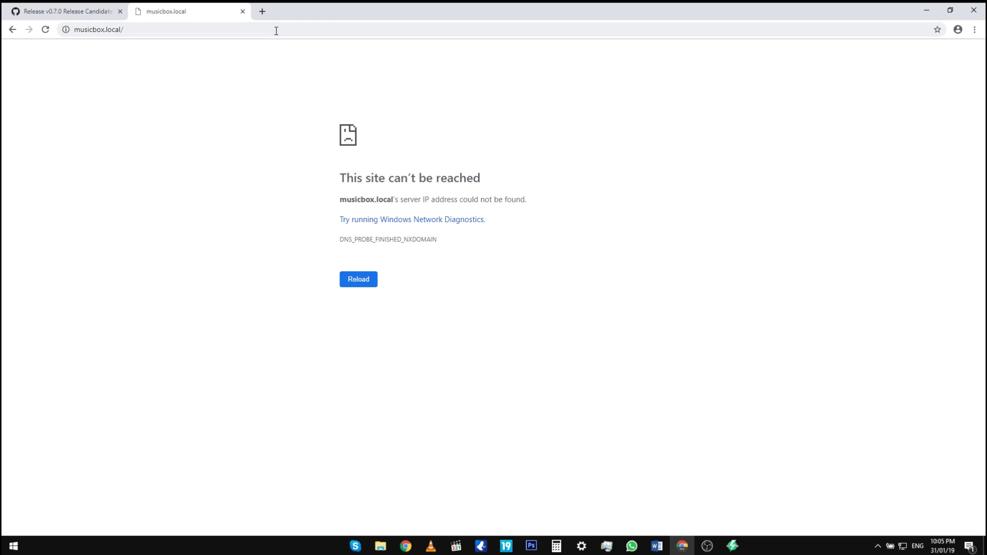
click(277, 31)
right_click(276, 31)
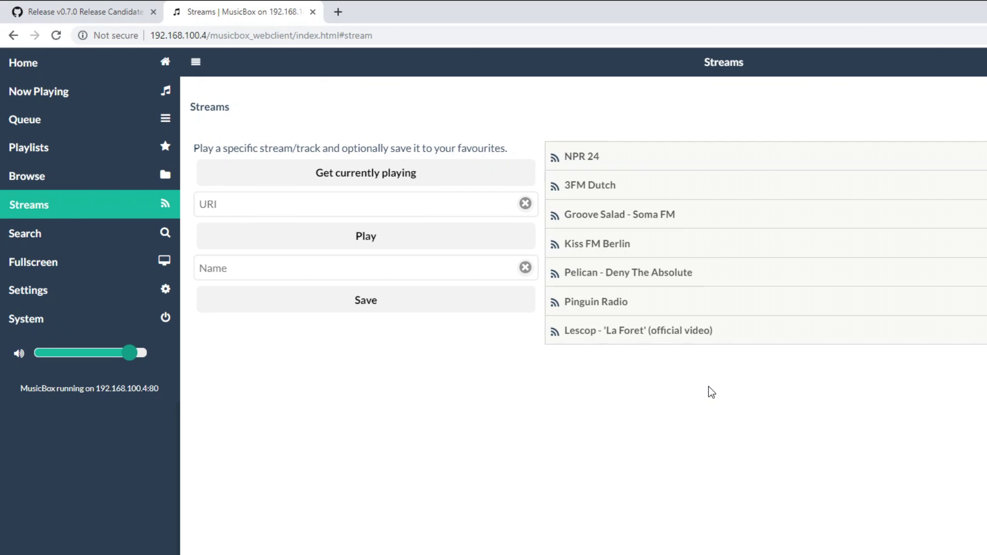
Step: Play the Kiss FM Berlin stream from the MusicBox streams list
click(619, 249)
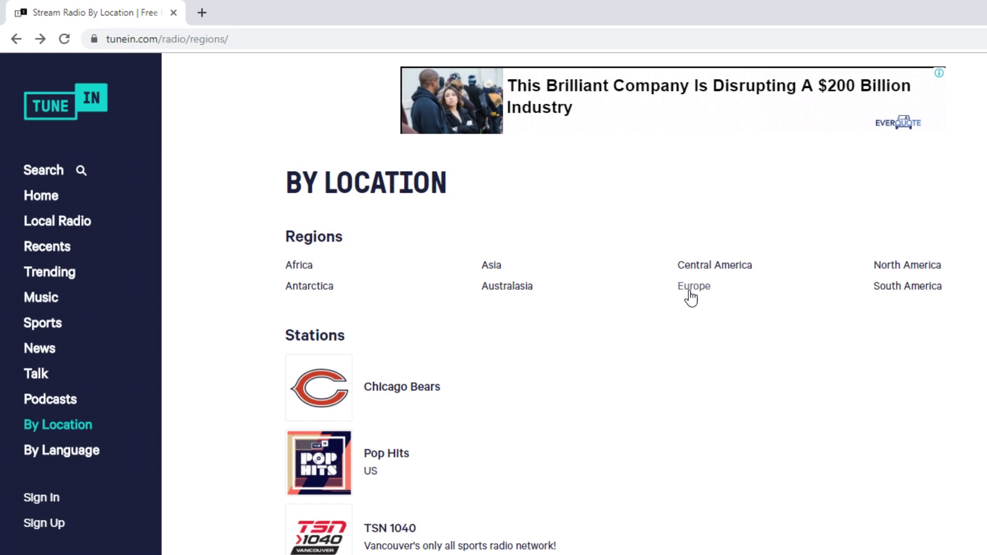
Step: Browse TuneIn's radio stations by location for Europe and the United Kingdom
click(690, 292)
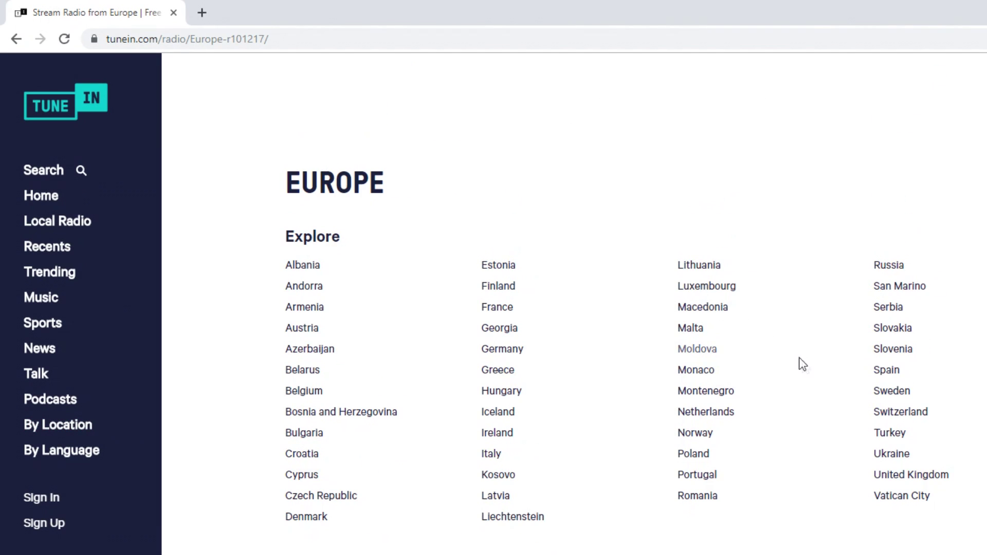
click(893, 475)
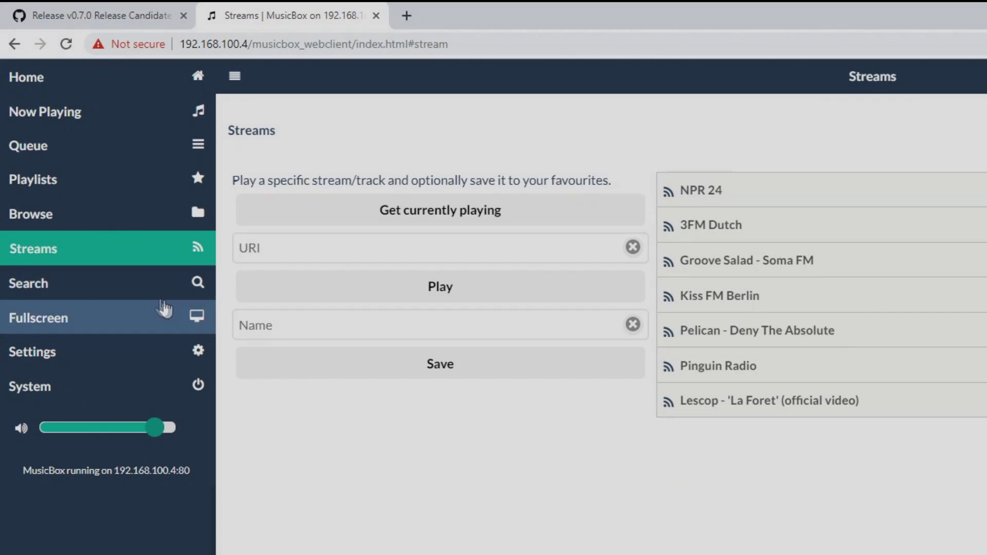
Step: Search the TuneIn service for "Radio Plus Mauritius" from the MusicBox search page
click(132, 286)
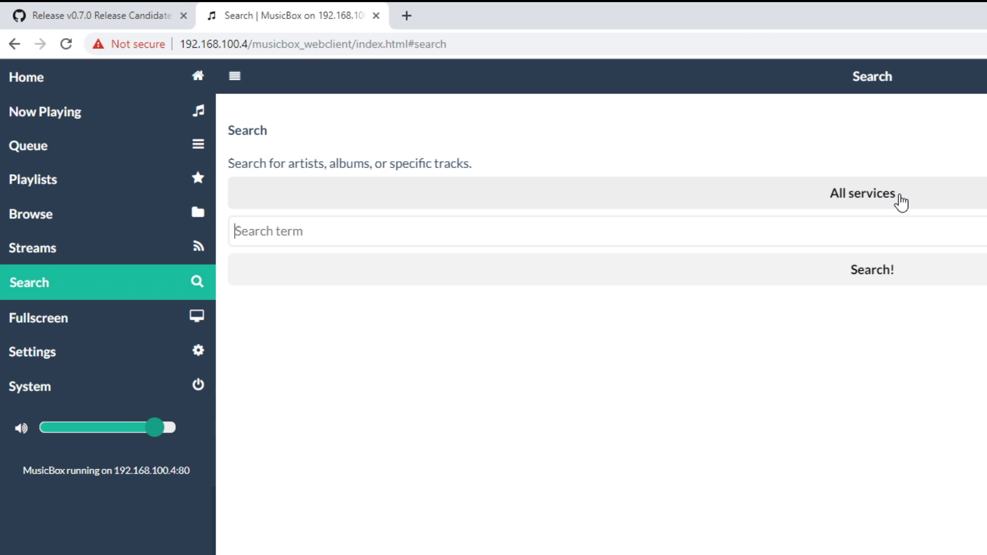
click(900, 202)
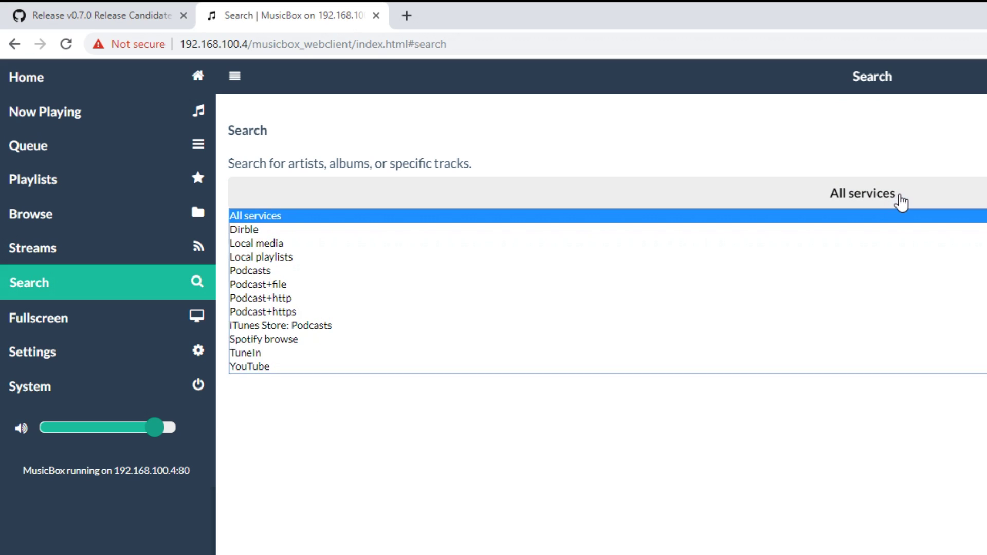
click(748, 354)
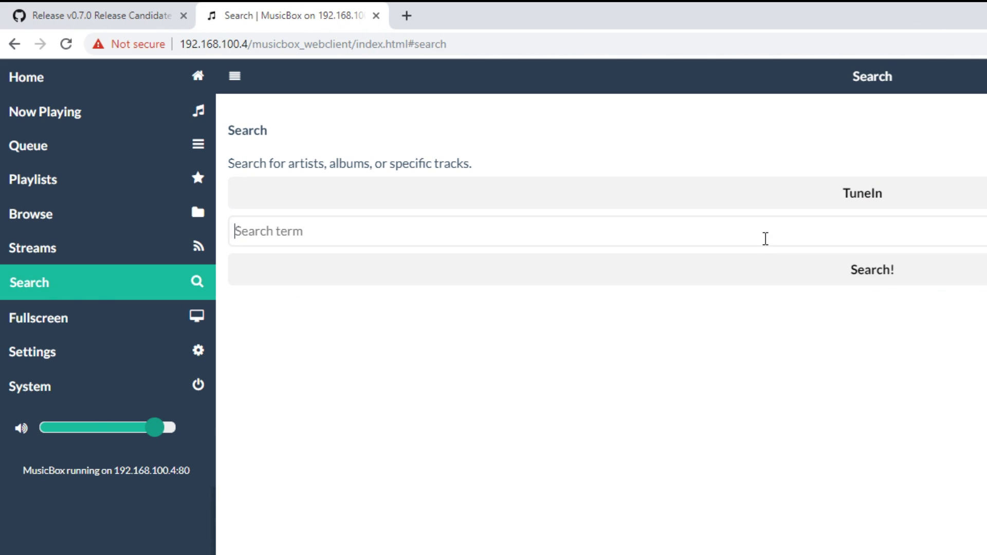
text(Radio Plus Mauritius)
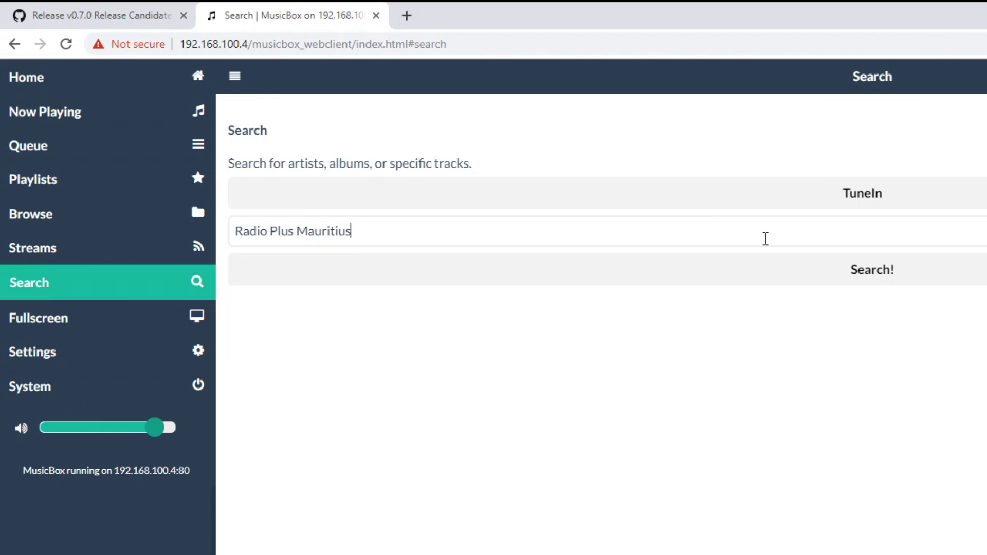
click(870, 280)
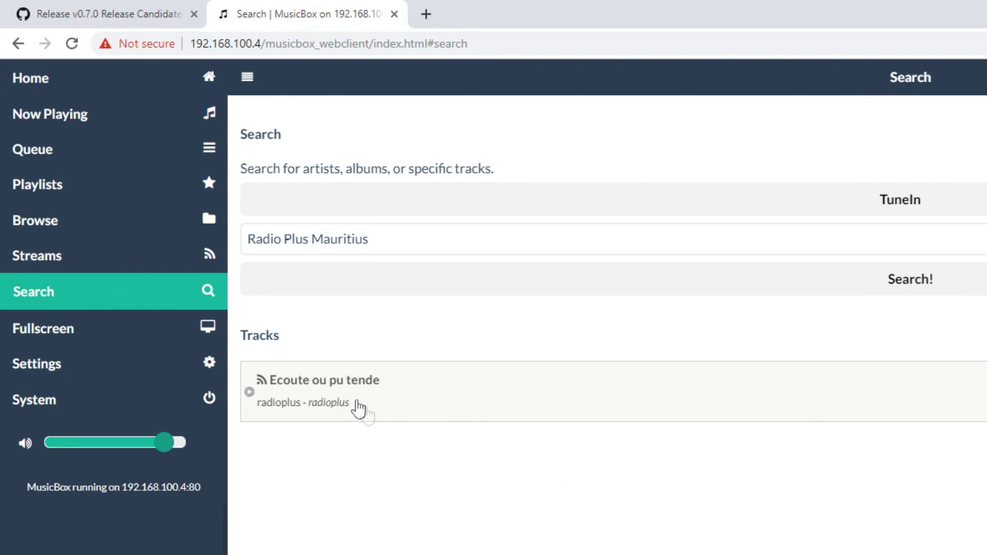
Step: Fetch the currently playing radioplus - Ecoute ou pu tende station on the Streams page and save it to the favourites
click(128, 264)
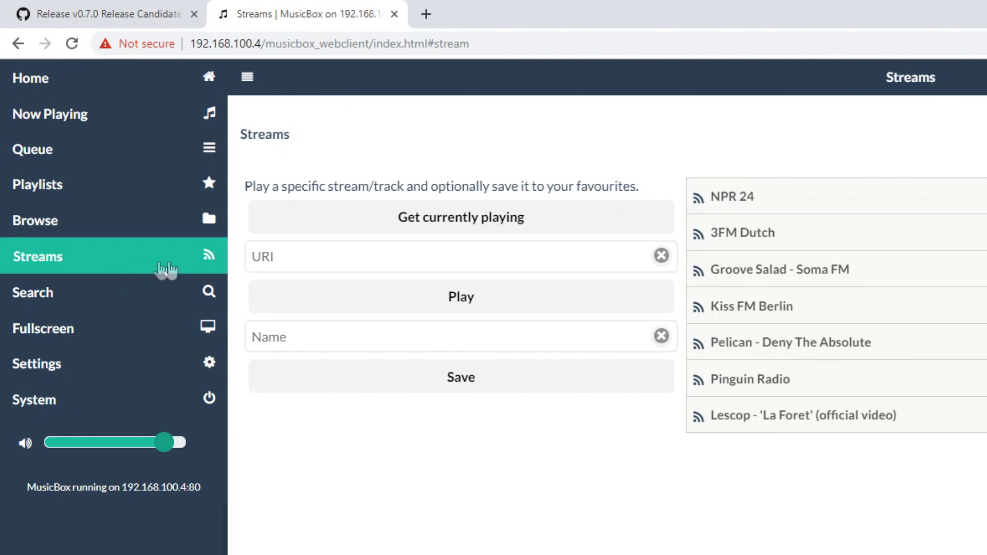
click(533, 226)
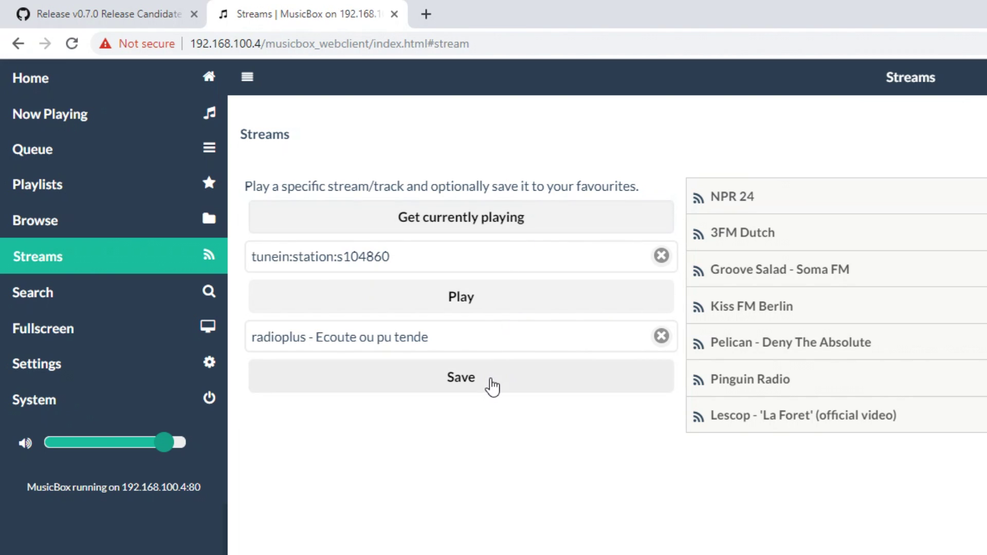
click(491, 381)
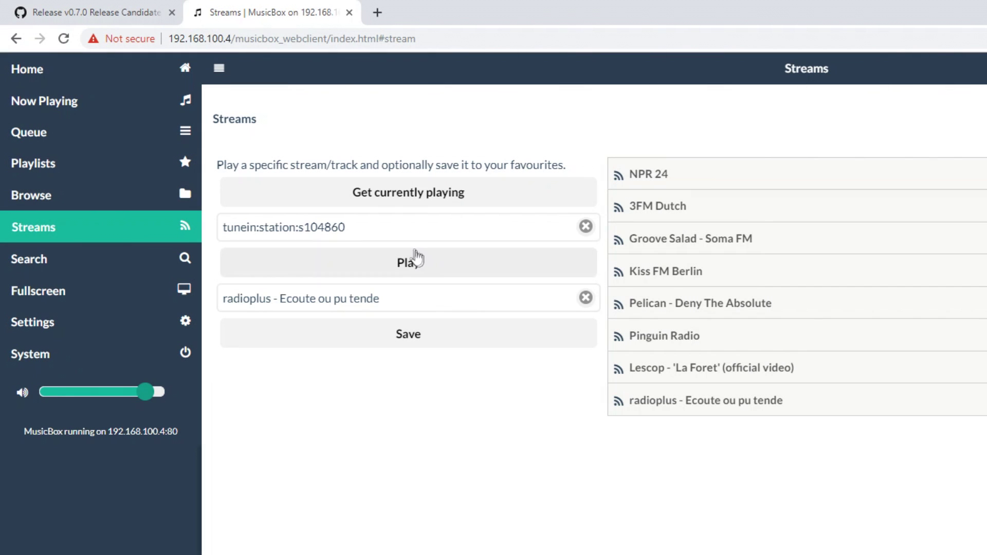
Step: Copy the stream URI tunein:station:s104860 and paste it as the Autoplay URI in the MusicBox settings
double_click(382, 232)
right_click(381, 232)
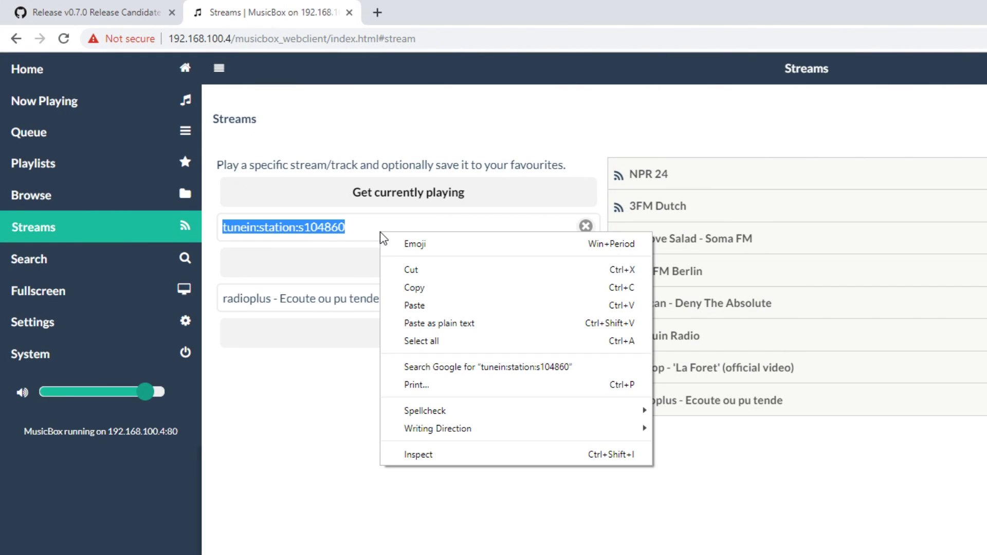
click(415, 288)
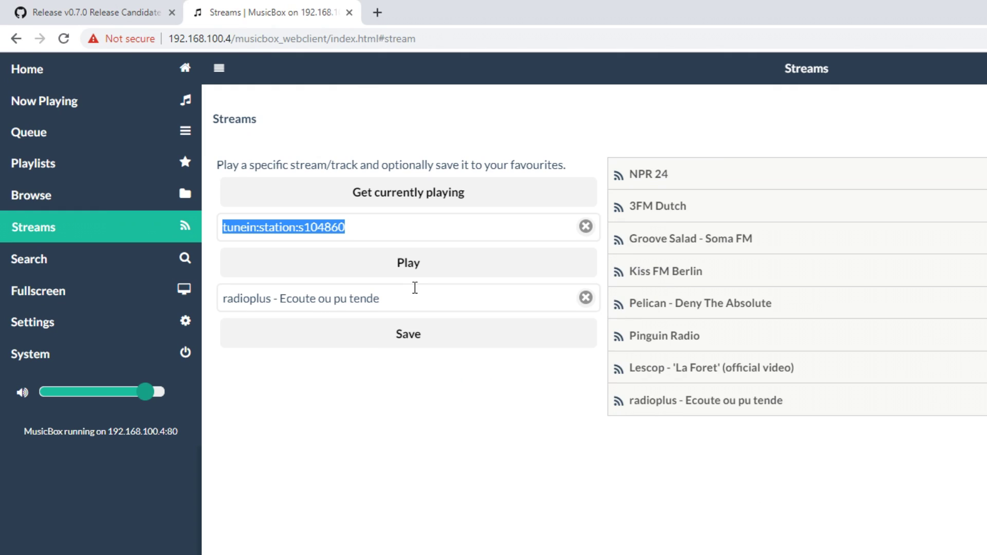
click(113, 324)
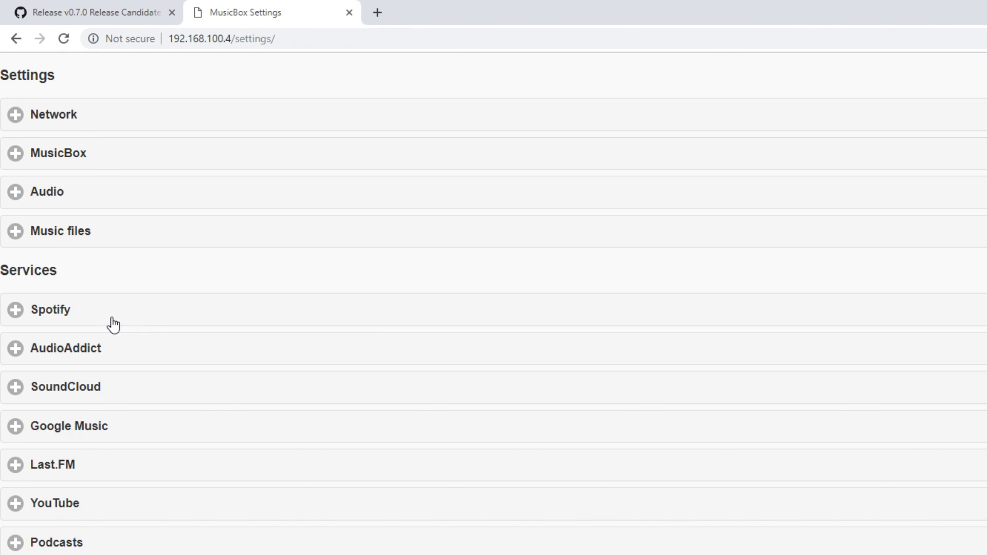
click(122, 165)
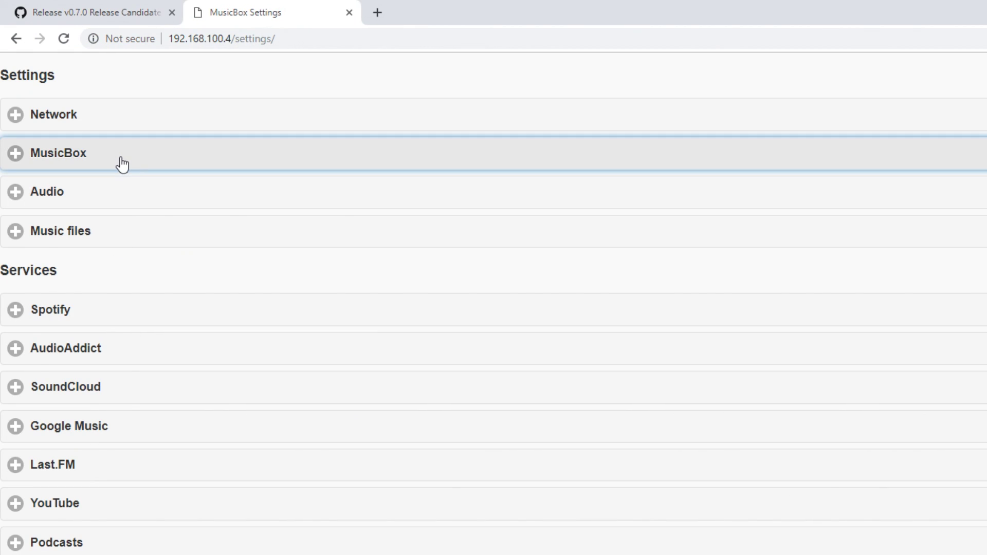
right_click(157, 402)
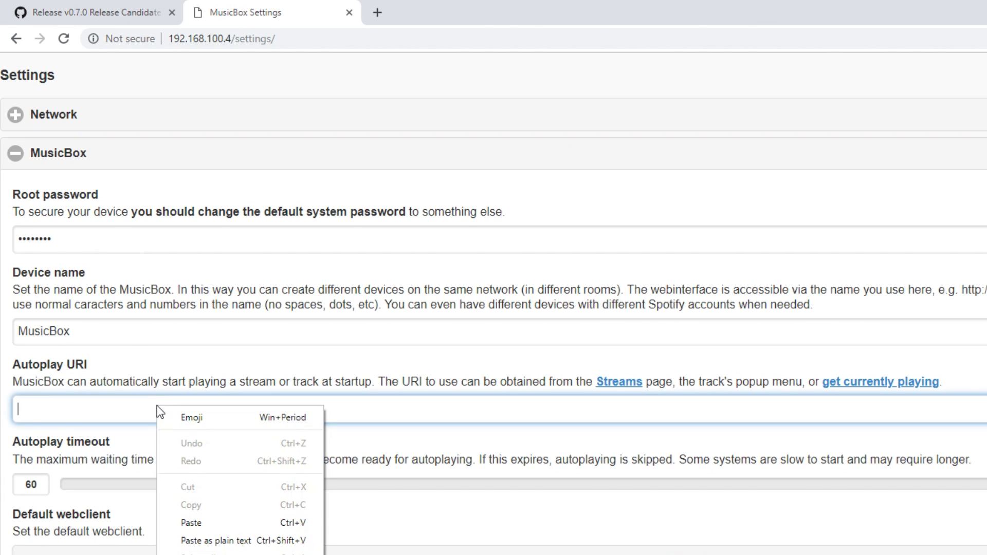
click(211, 541)
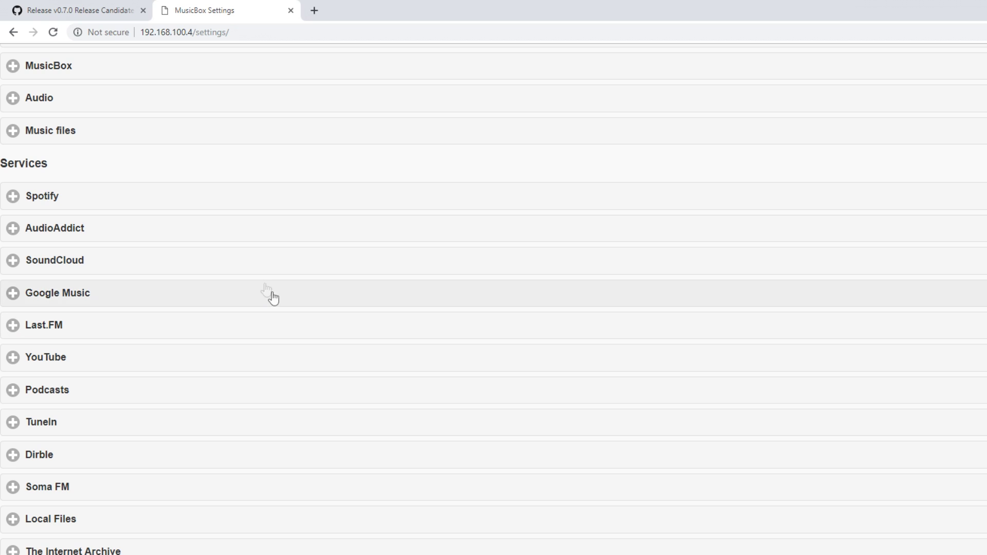
Step: Expand the Spotify service settings to view the credentials and music quality options
click(159, 207)
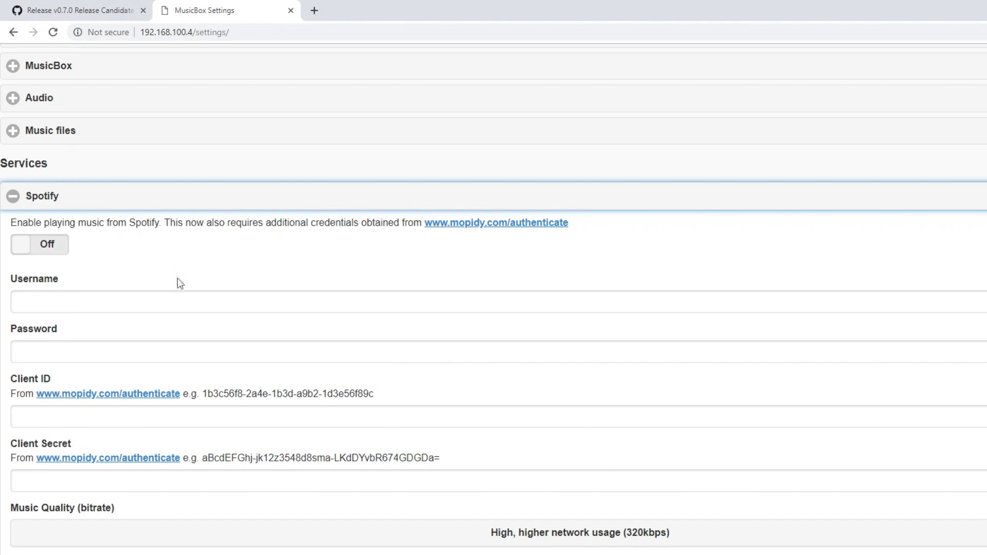